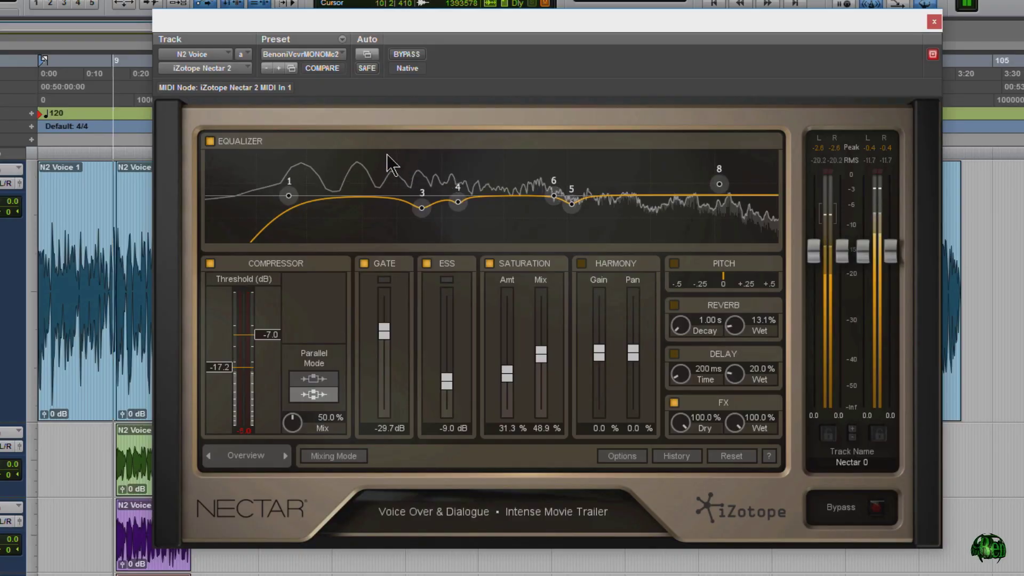
# - Compare the dry voice with Nectar bypassed against the processed sound, then bring up the Preset Manager
pyautogui.click(483, 111)
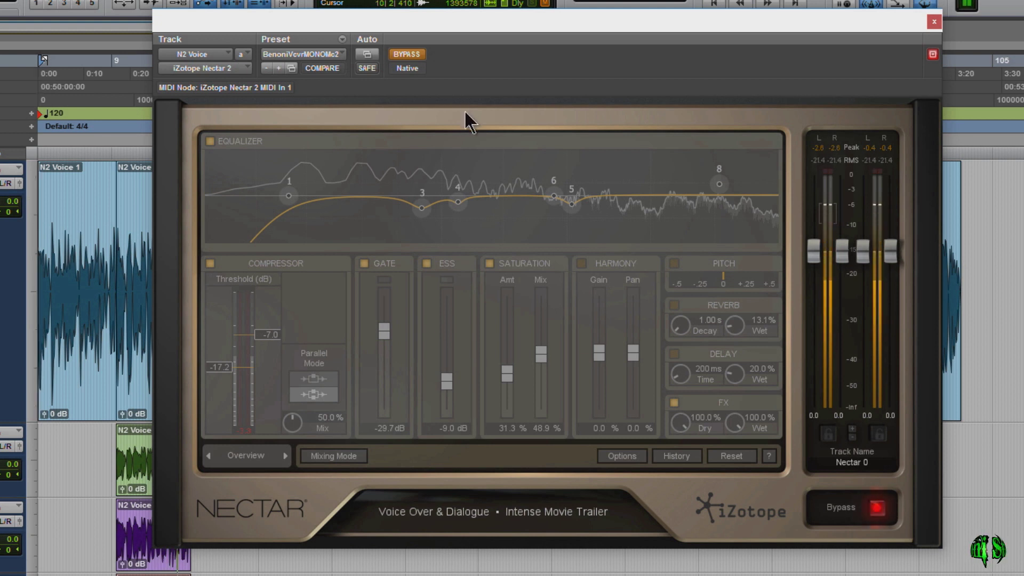
pyautogui.click(418, 54)
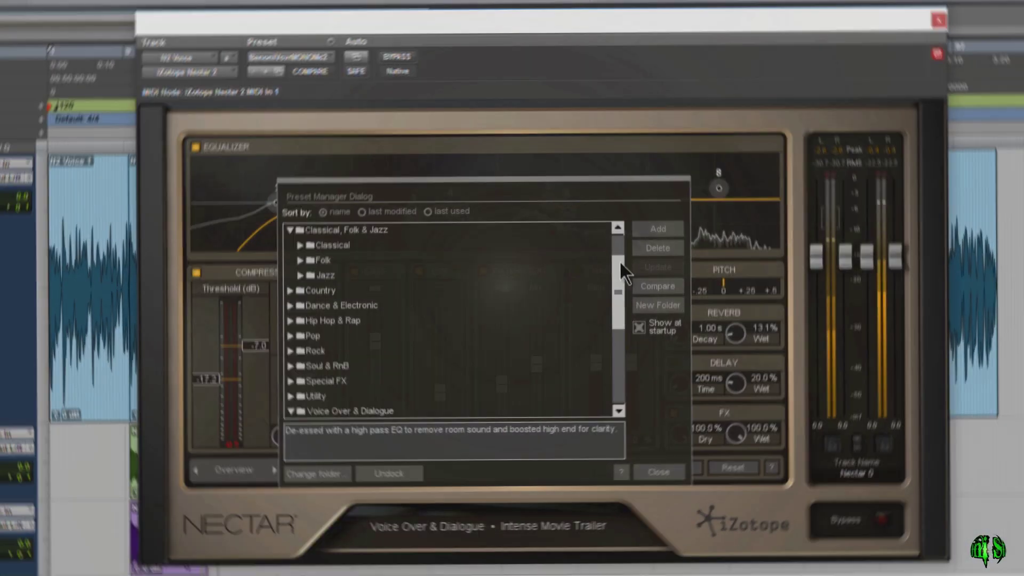
pyautogui.moveTo(619, 261); pyautogui.dragTo(617, 338)
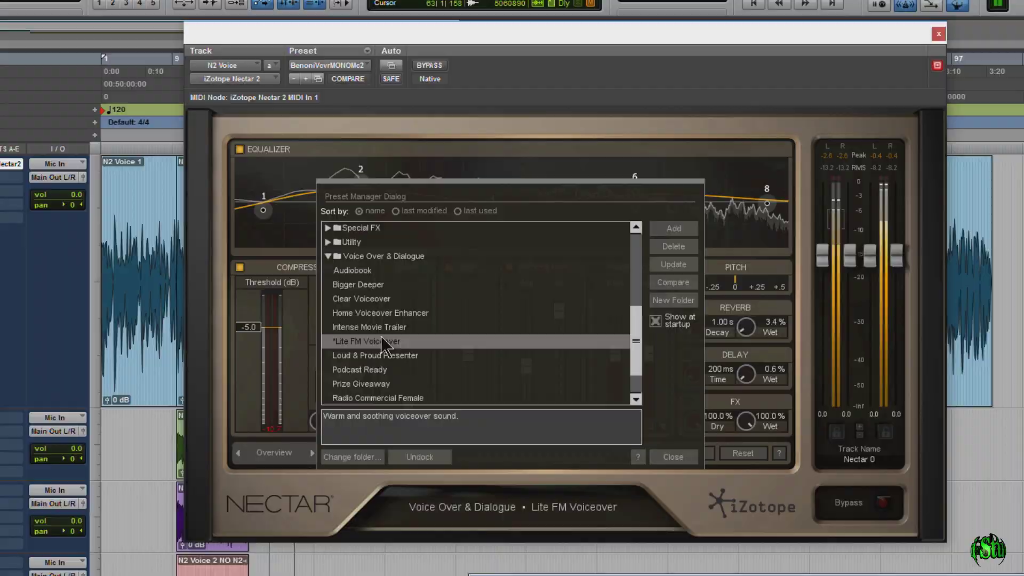
# - Load the Intense Movie Trailer preset from the Voice Over & Dialogue category
pyautogui.click(383, 327)
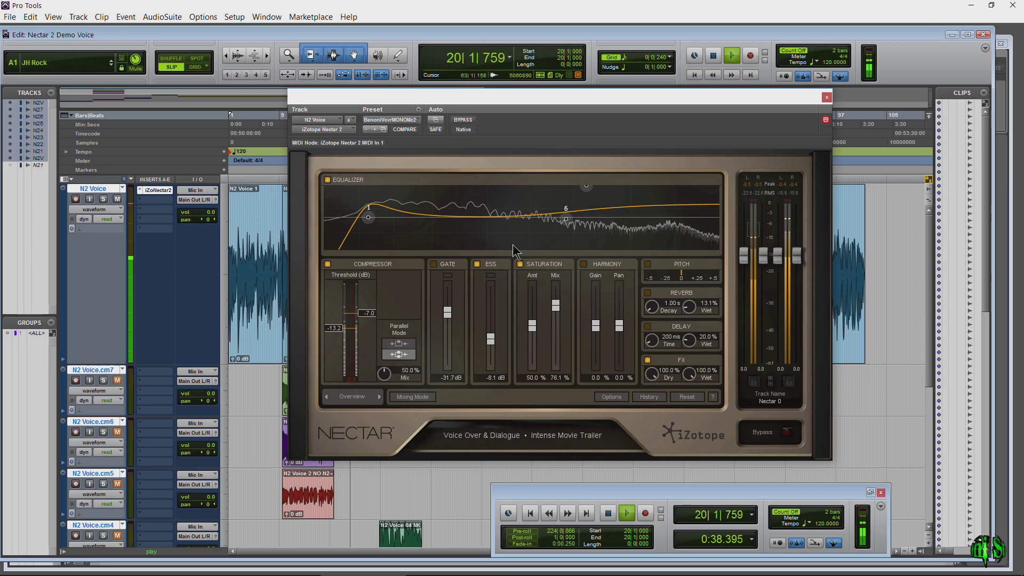
pyautogui.click(343, 396)
pyautogui.click(374, 258)
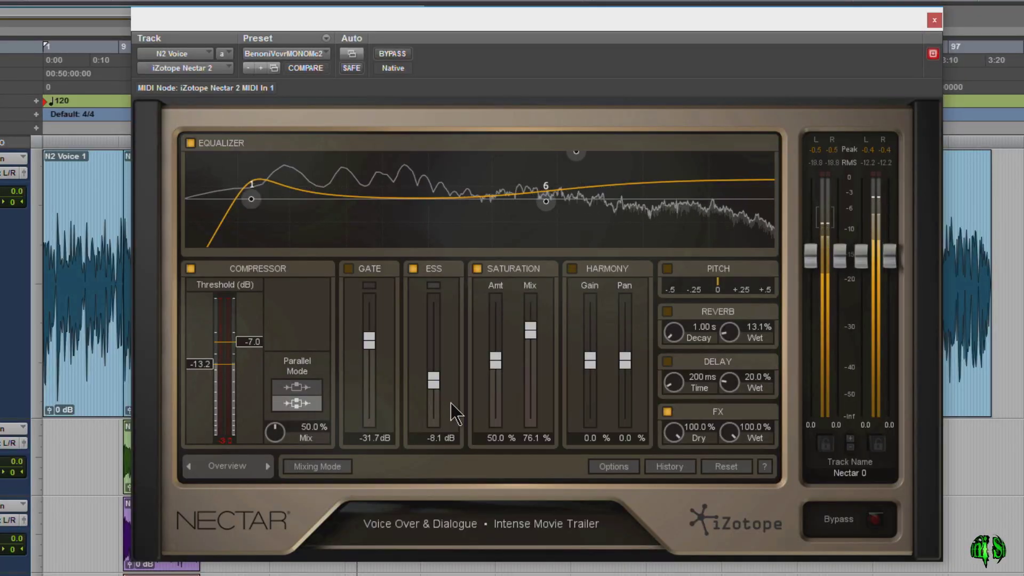
# - Turn EQ band 1 into a flat high-pass and raise its cutoff frequency
pyautogui.click(227, 465)
pyautogui.click(336, 271)
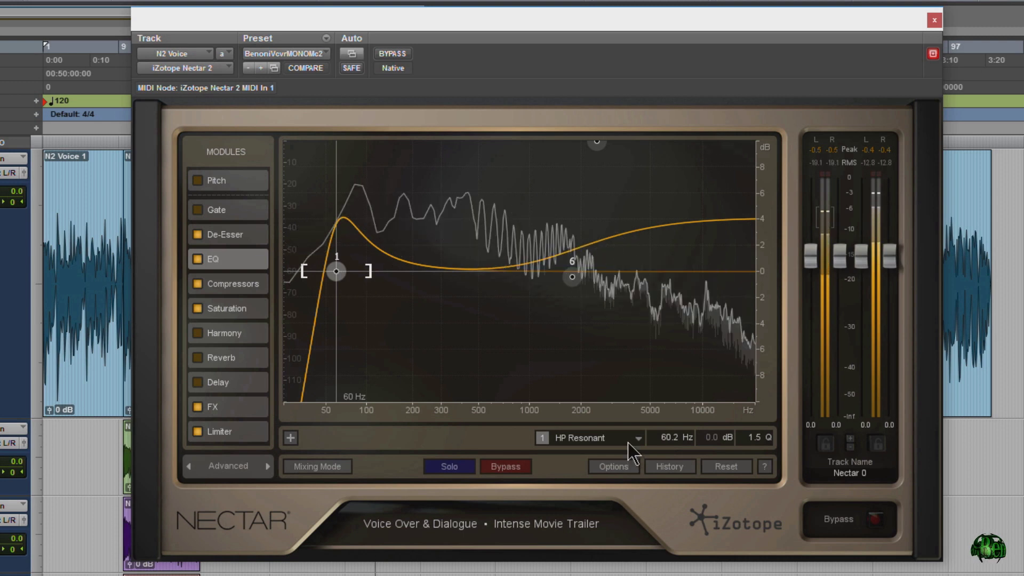
pyautogui.click(598, 437)
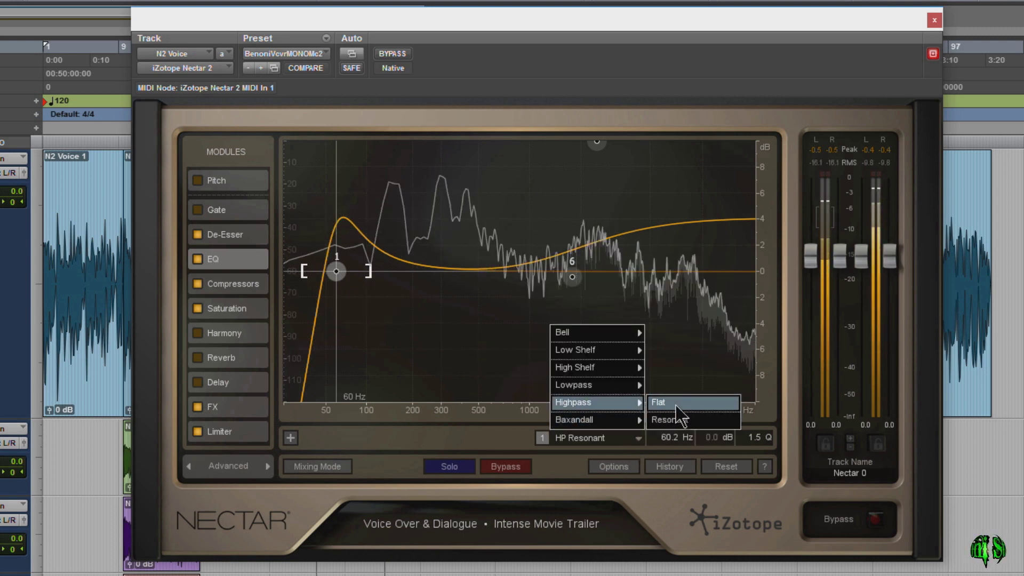
pyautogui.click(660, 403)
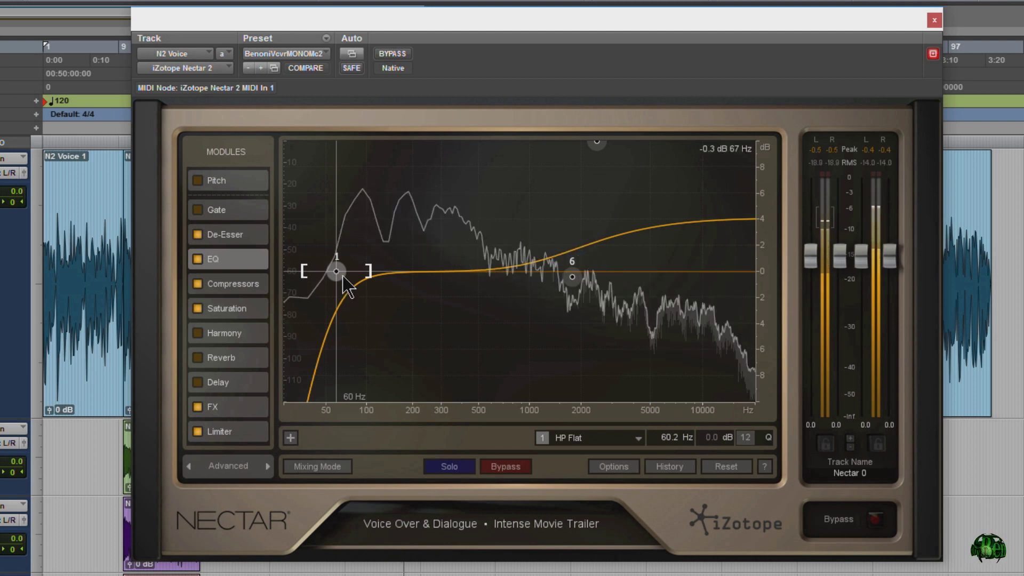
pyautogui.moveTo(343, 274)
pyautogui.mouseDown()
pyautogui.moveTo(374, 274)
pyautogui.moveTo(351, 273)
pyautogui.mouseUp()
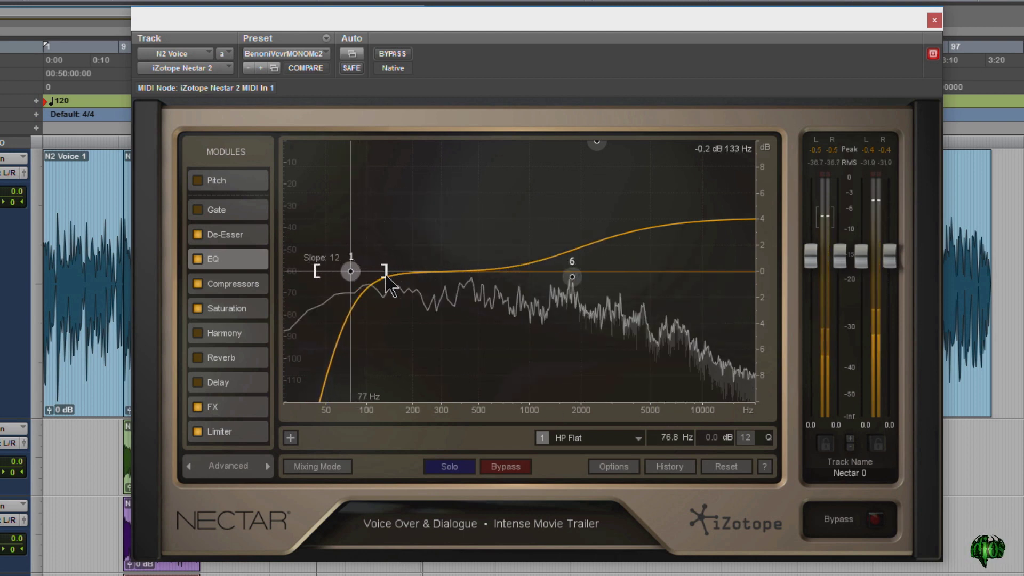
# - Reduce band 8's treble boost and add gentle cuts near 316 Hz and 650 Hz
pyautogui.moveTo(597, 141); pyautogui.dragTo(612, 241)
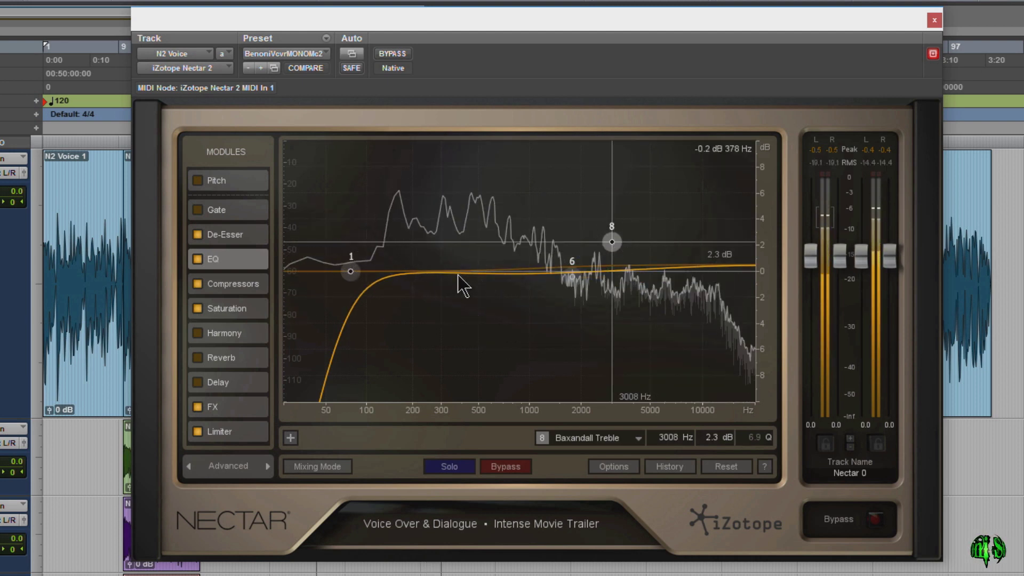
pyautogui.moveTo(461, 282); pyautogui.dragTo(441, 313)
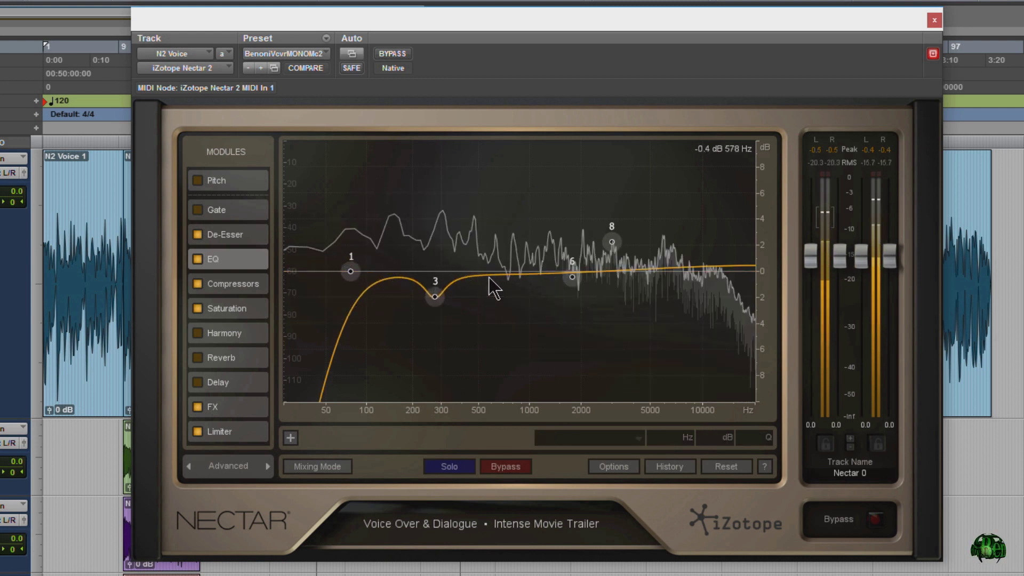
pyautogui.moveTo(472, 273); pyautogui.dragTo(502, 287)
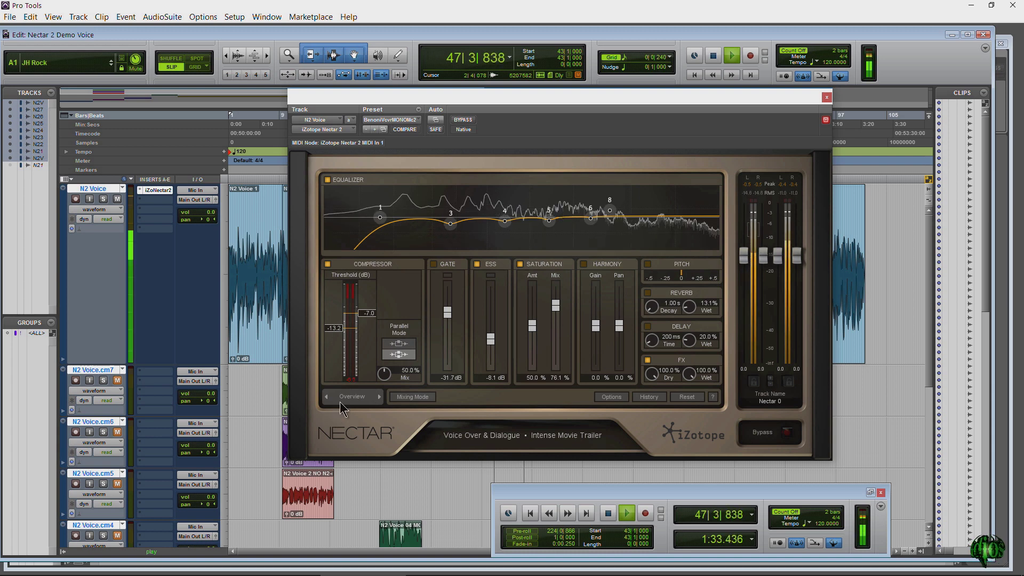
pyautogui.click(344, 395)
# - Lower the gate threshold to -35.7 dB and Compressor 1 to about -21 dB, raising its makeup gain
pyautogui.click(335, 226)
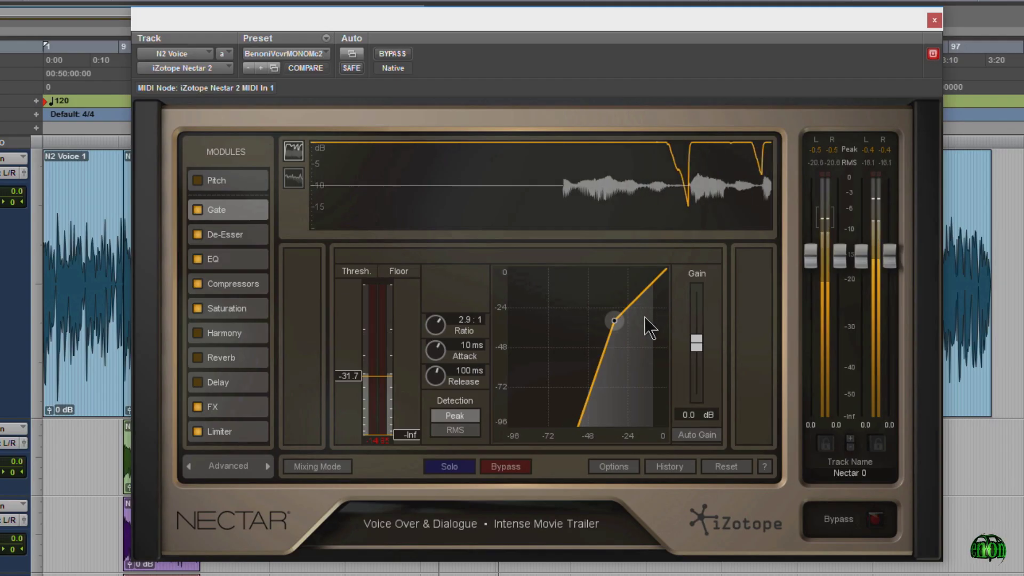
pyautogui.moveTo(612, 298); pyautogui.dragTo(608, 302)
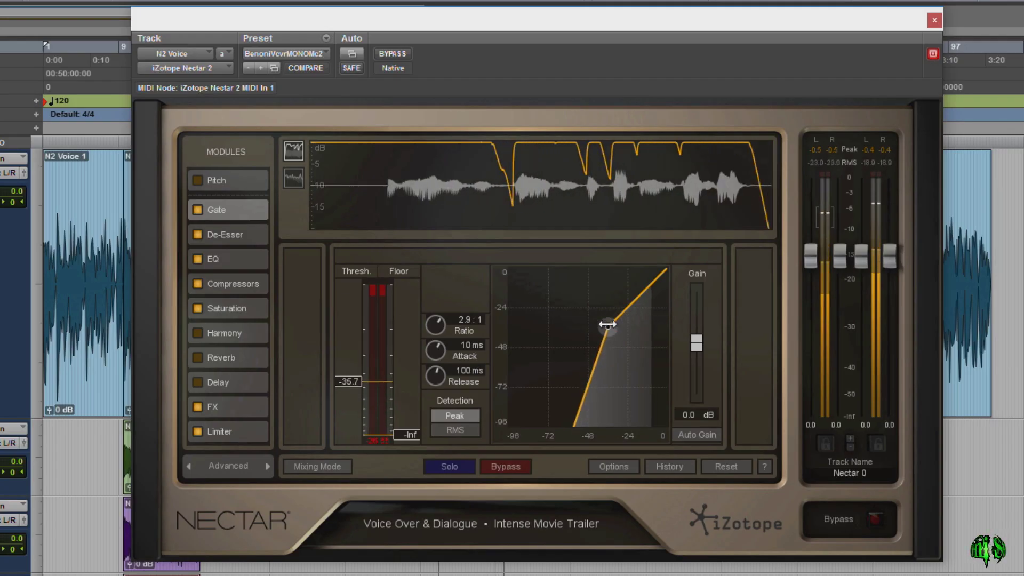
pyautogui.click(221, 286)
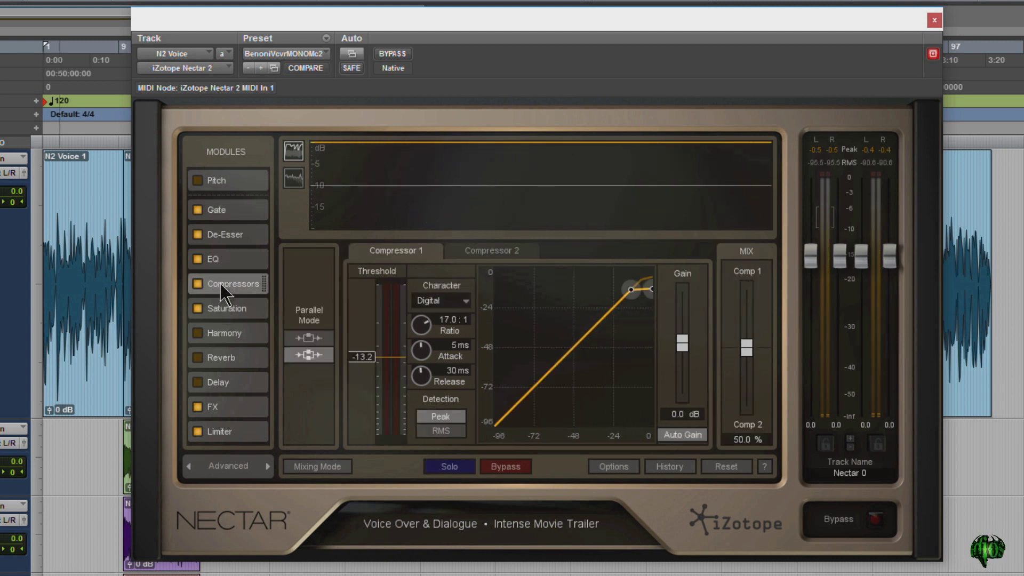
pyautogui.moveTo(358, 366); pyautogui.dragTo(358, 380)
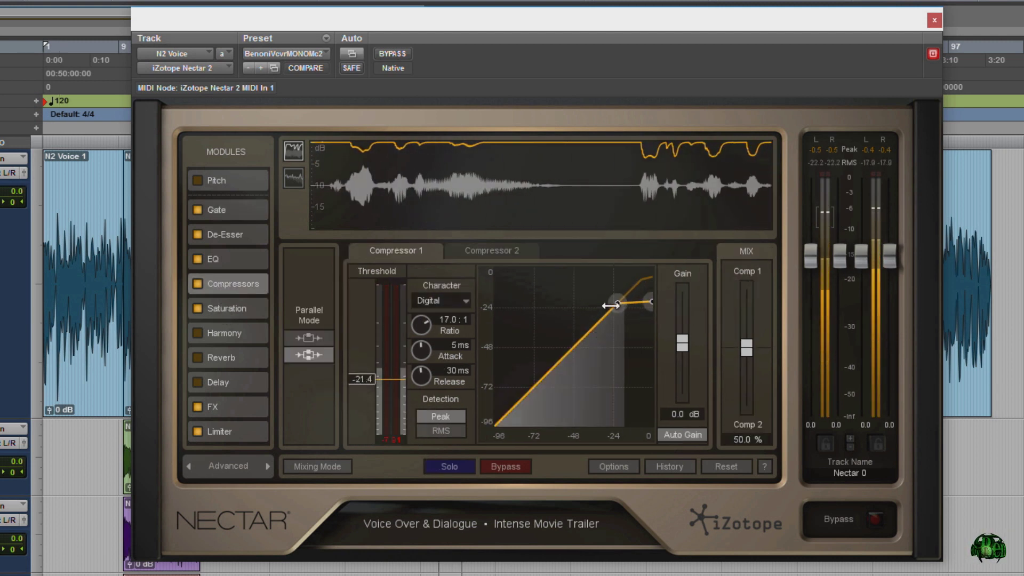
pyautogui.moveTo(682, 352); pyautogui.dragTo(688, 349)
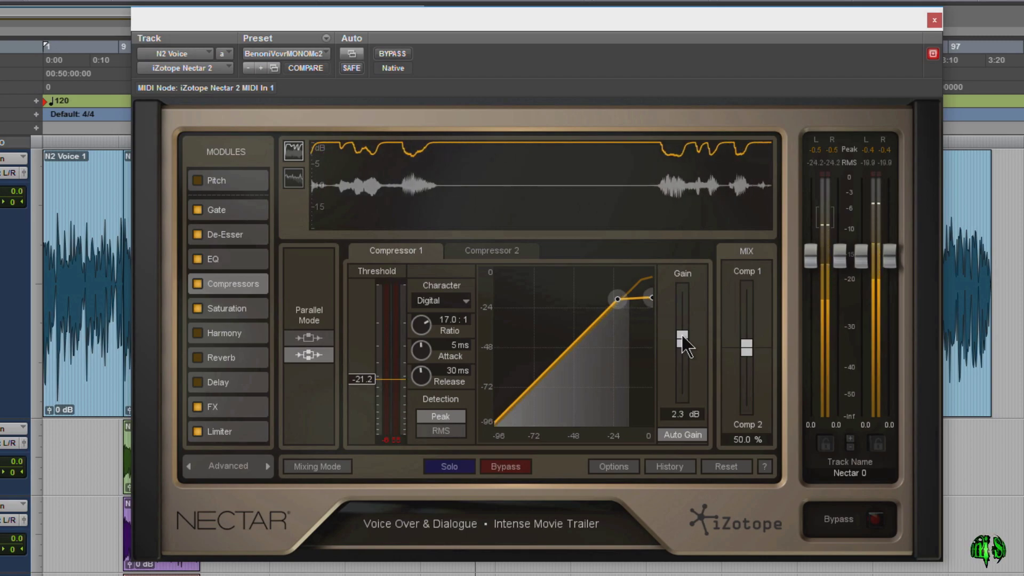
# - Inspect the De-Esser, Limiter and Pitch modules
pyautogui.click(209, 238)
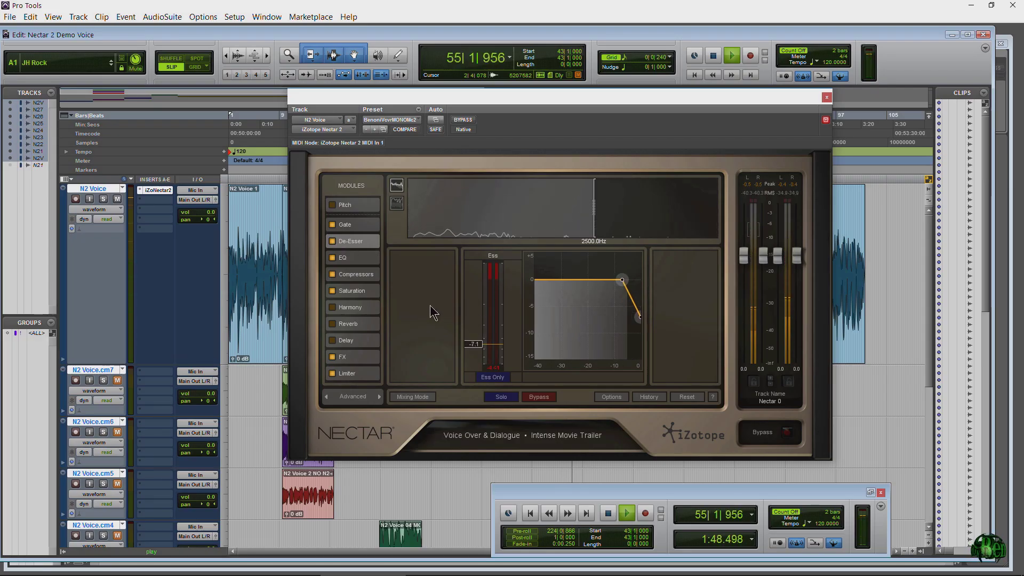
pyautogui.click(358, 376)
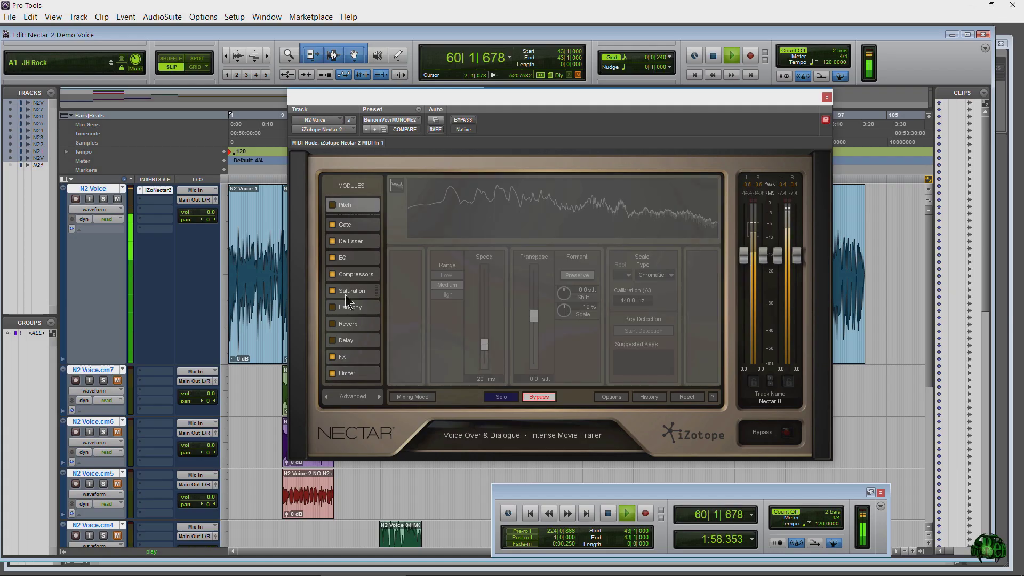
pyautogui.click(238, 380)
# - Save the current settings as a new preset named MY NEW PRESET
pyautogui.click(244, 406)
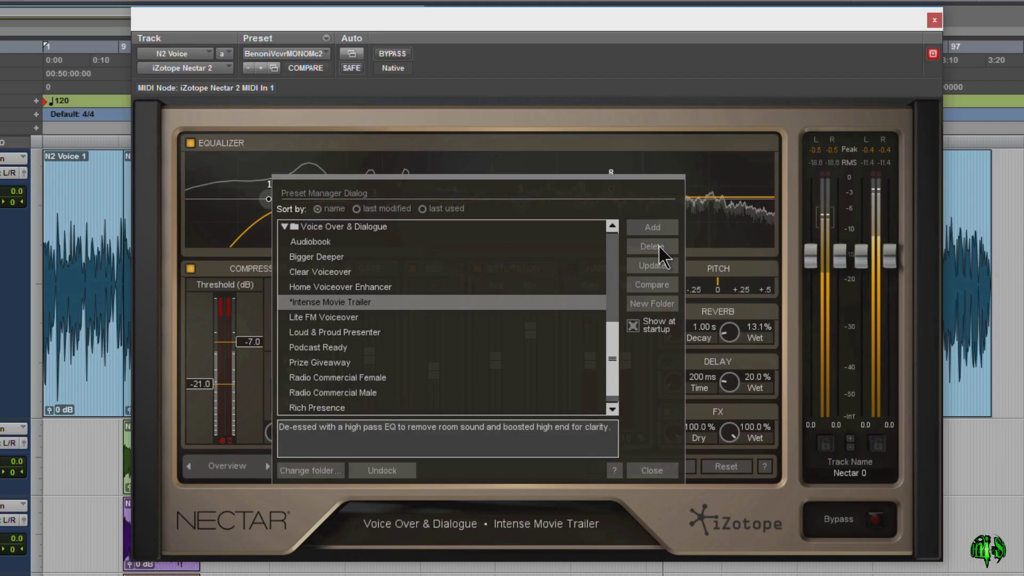
pyautogui.click(651, 227)
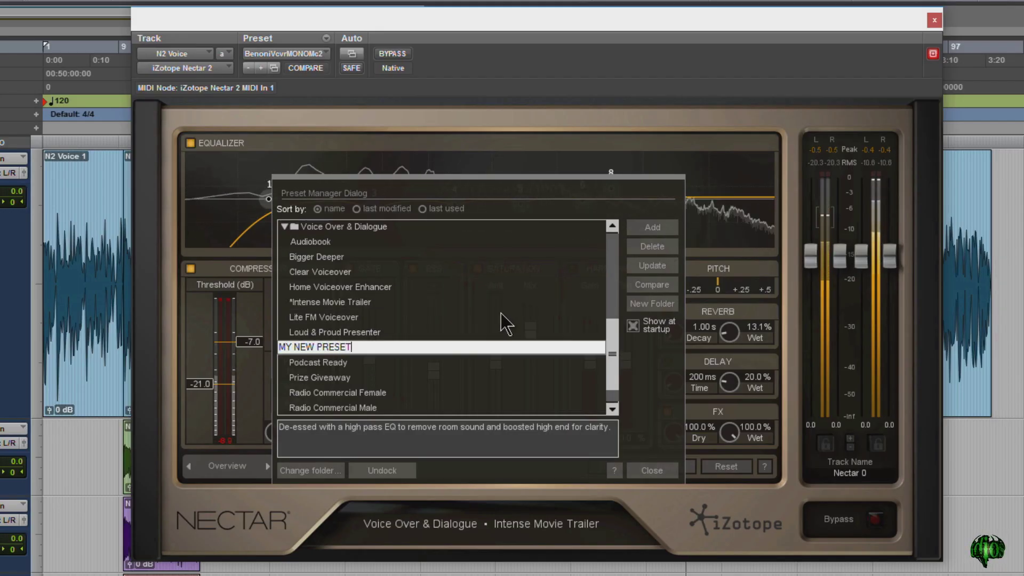
pyautogui.press('Return')
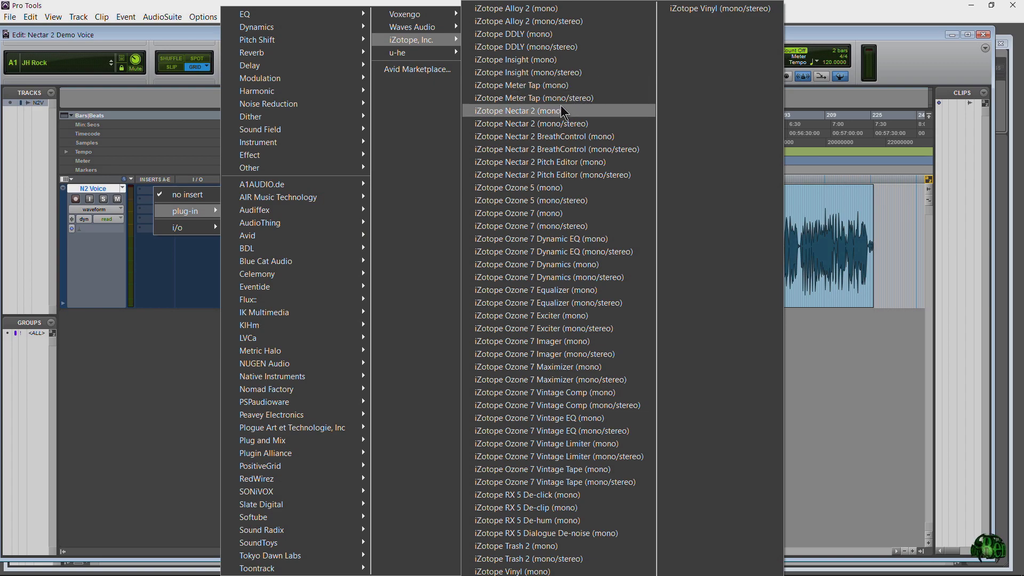
# - Insert mono Nectar 2 on the N2 Voice track and load the saved voiceover preset
pyautogui.click(562, 112)
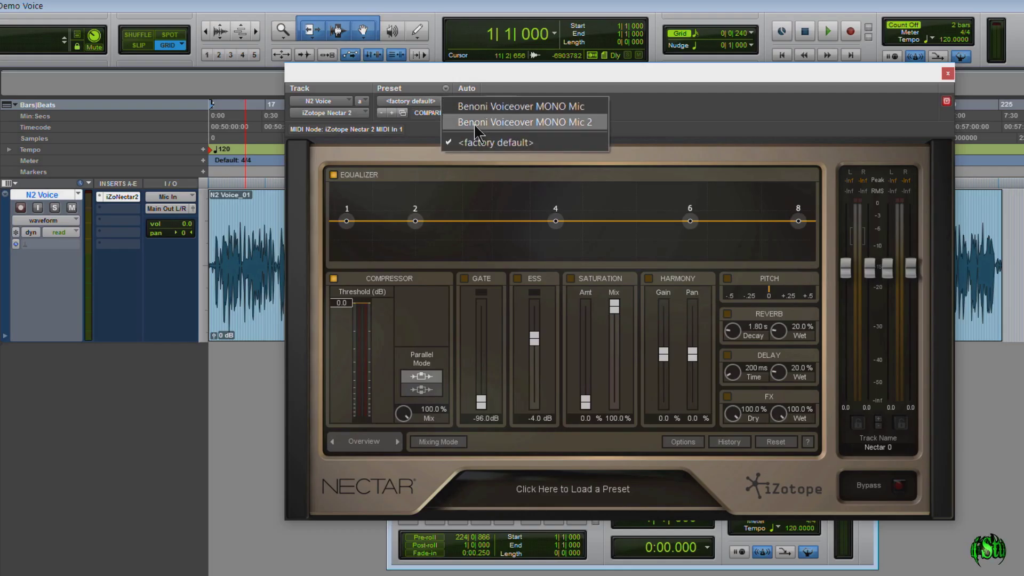
pyautogui.click(475, 123)
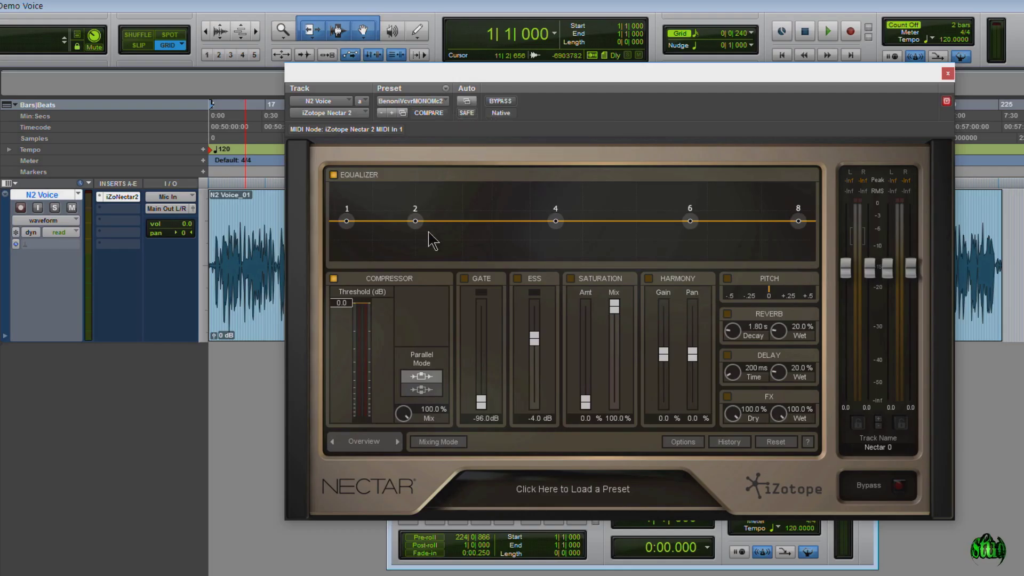
pyautogui.click(365, 444)
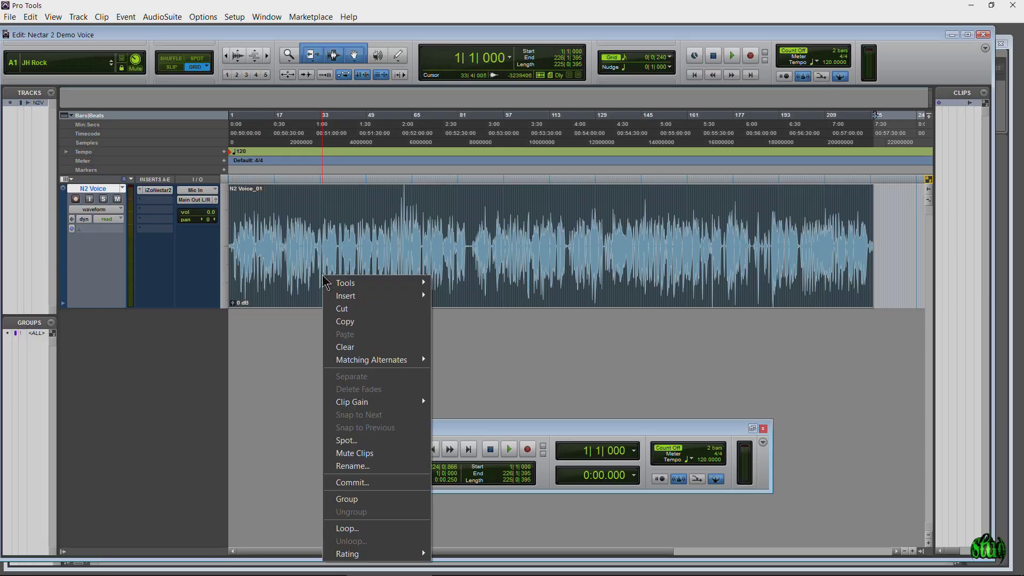
# - Commit the Nectar processing to a new N2 Voice.cm track and open the Audio Files folder
pyautogui.click(352, 483)
pyautogui.click(560, 298)
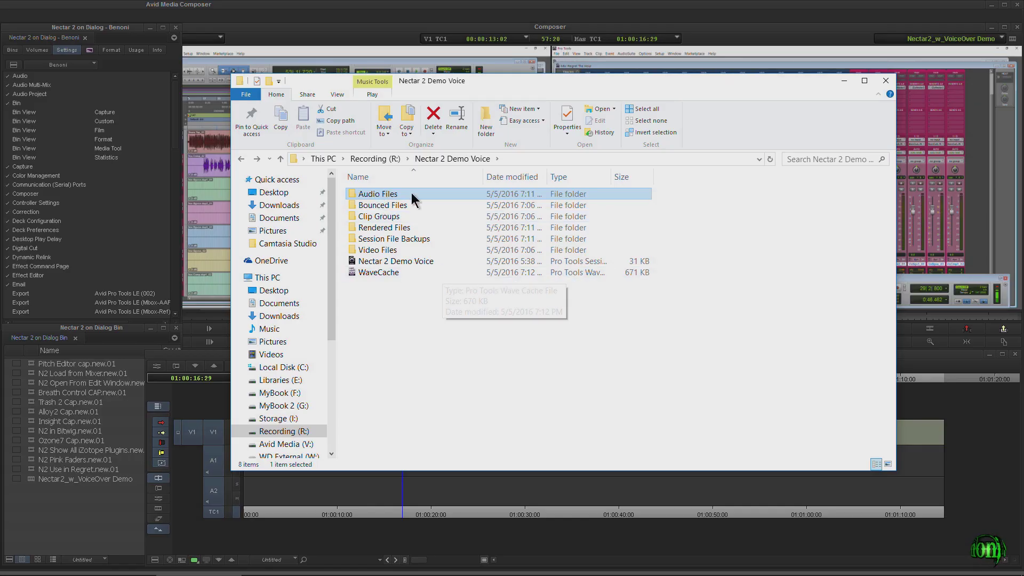
pyautogui.doubleClick(411, 194)
pyautogui.click(84, 530)
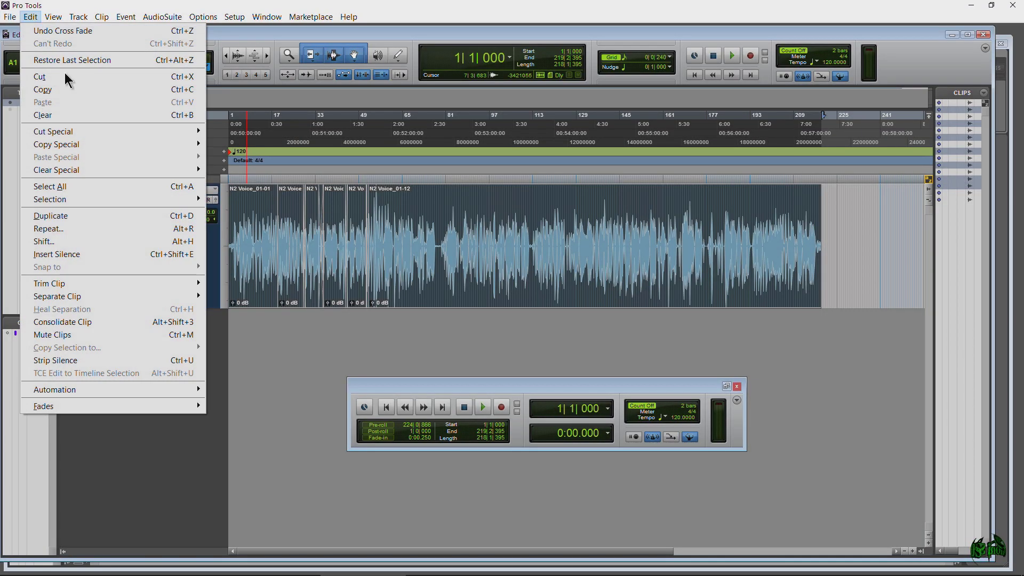
# - Consolidate the split voice clips into one, commit it, and review the Gate and Compressor modules
pyautogui.click(108, 322)
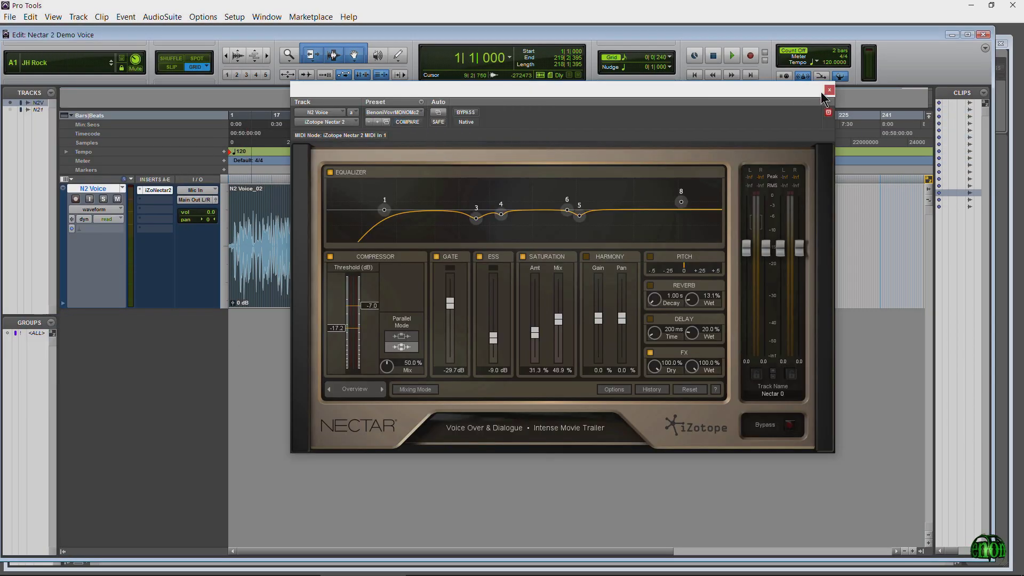
pyautogui.rightClick(418, 267)
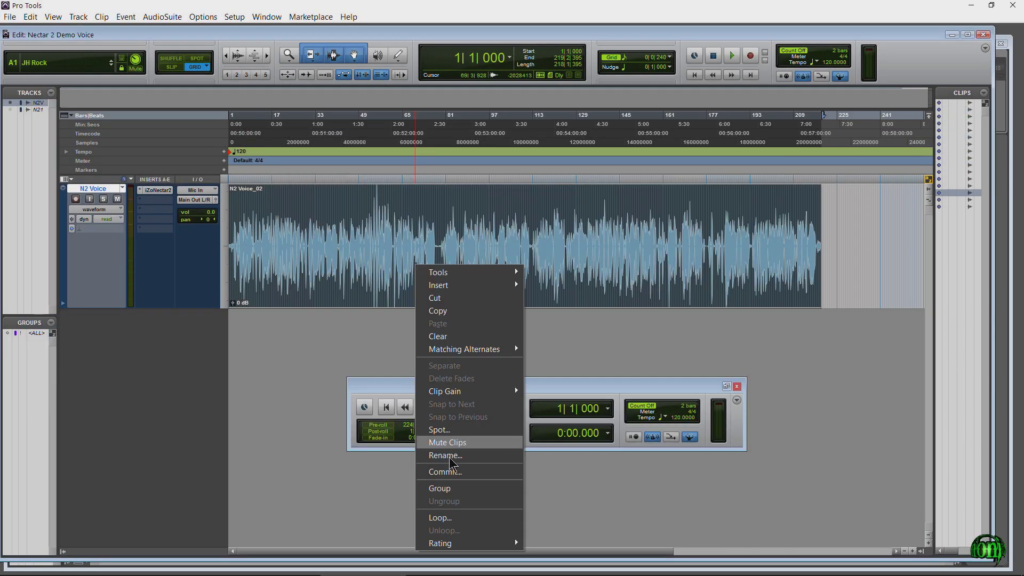
pyautogui.click(445, 472)
pyautogui.click(554, 299)
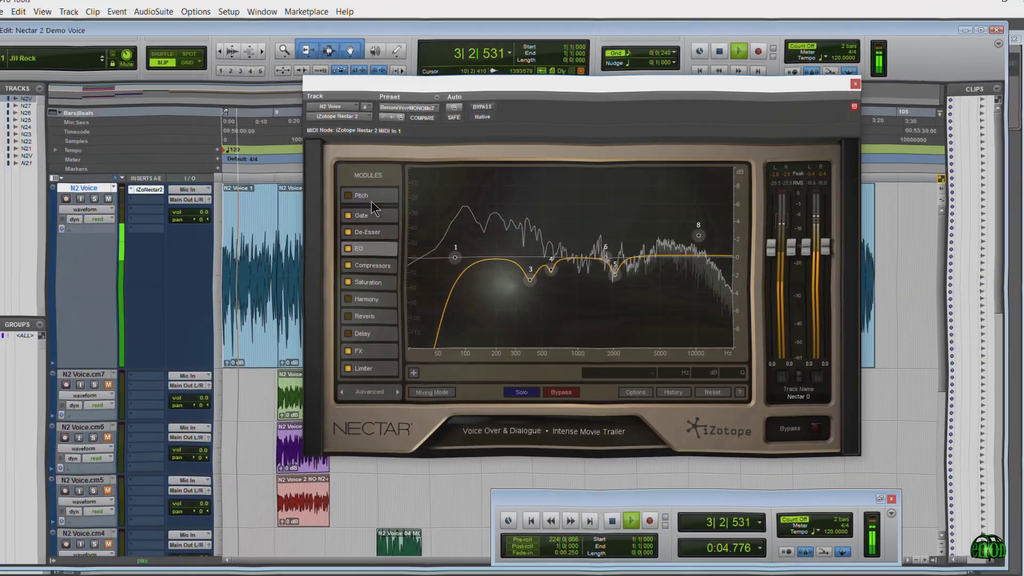
pyautogui.click(373, 216)
pyautogui.click(373, 266)
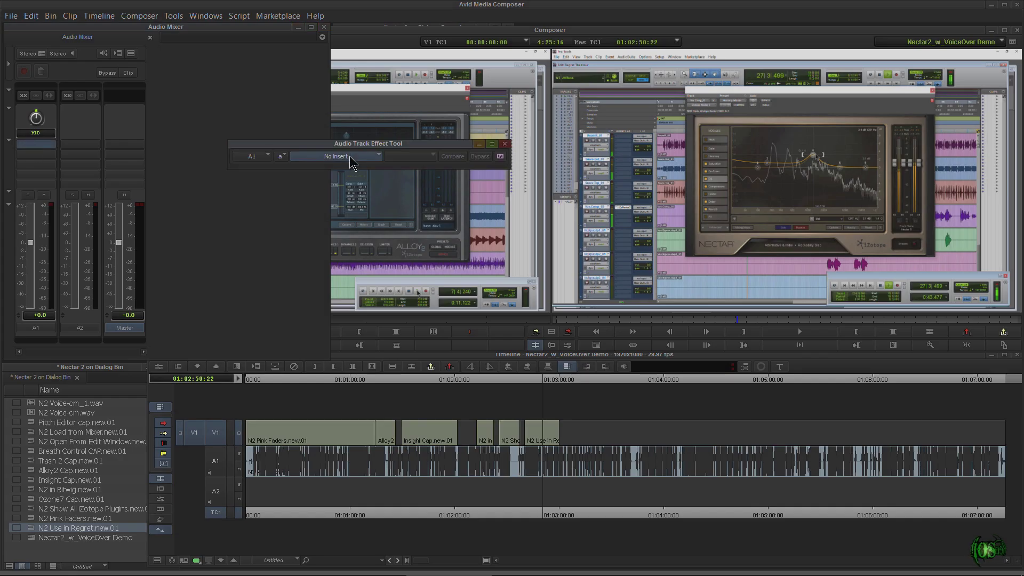
# - Put Nectar 2 on track A1 with the Ghostly Gothic (Harmonized) preset and play it back
pyautogui.click(336, 156)
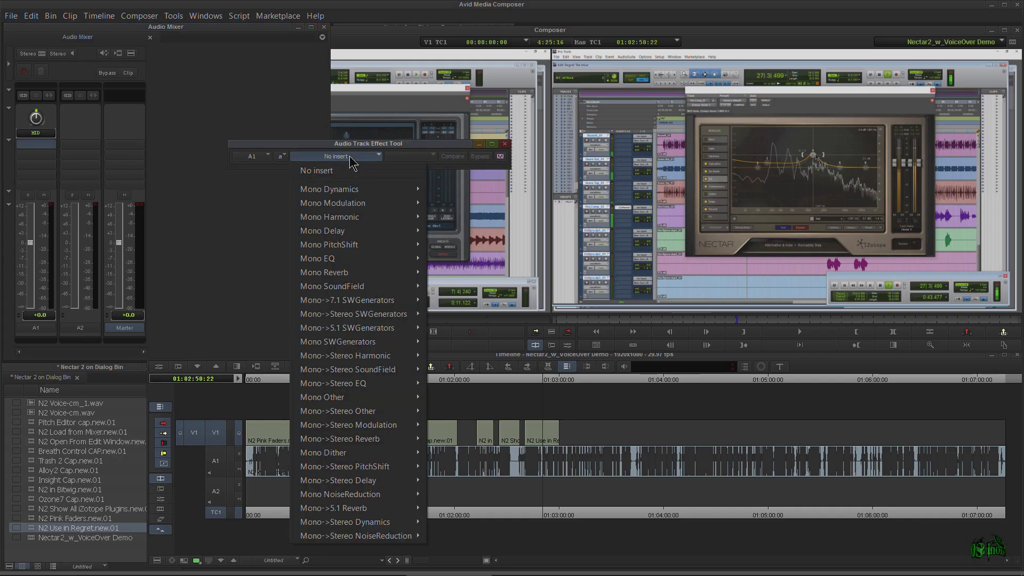
pyautogui.moveTo(368, 260)
pyautogui.click(479, 498)
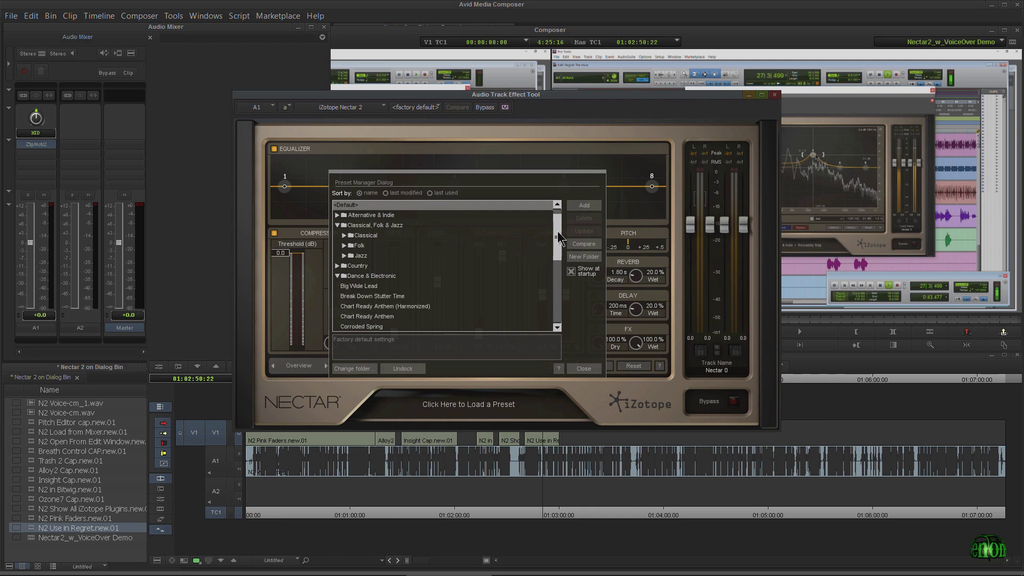
pyautogui.moveTo(558, 237); pyautogui.dragTo(559, 283)
pyautogui.click(373, 286)
pyautogui.click(584, 369)
pyautogui.press('space')
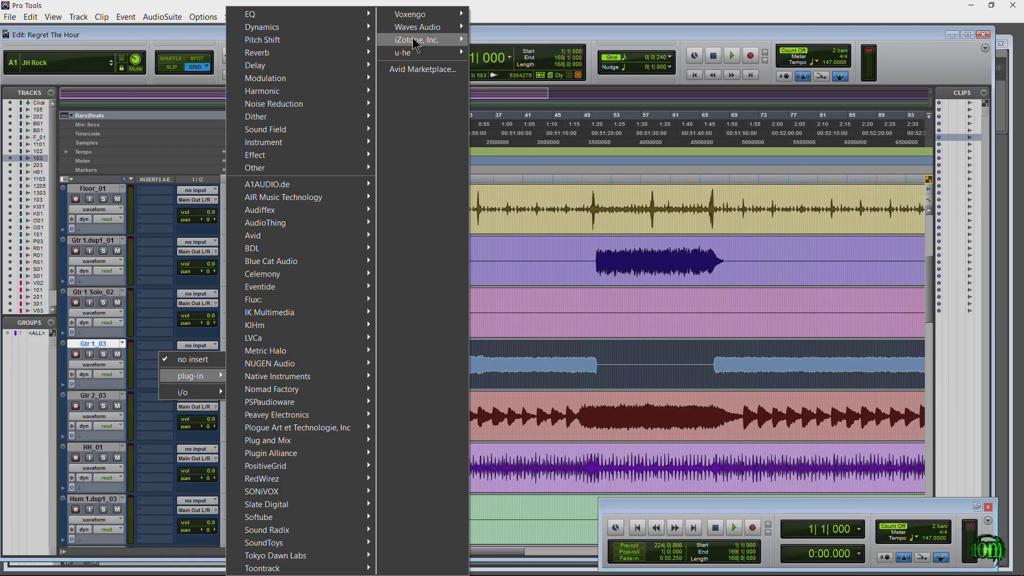
pyautogui.moveTo(422, 39)
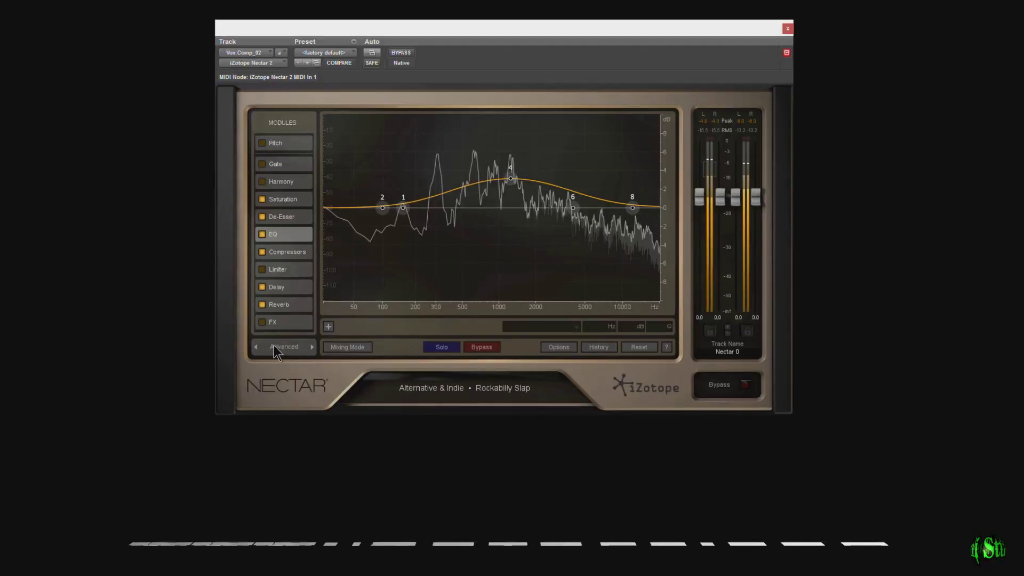
# - Switch Nectar from Advanced to Overview mode to see all Rockabilly Slap module controls
pyautogui.click(273, 347)
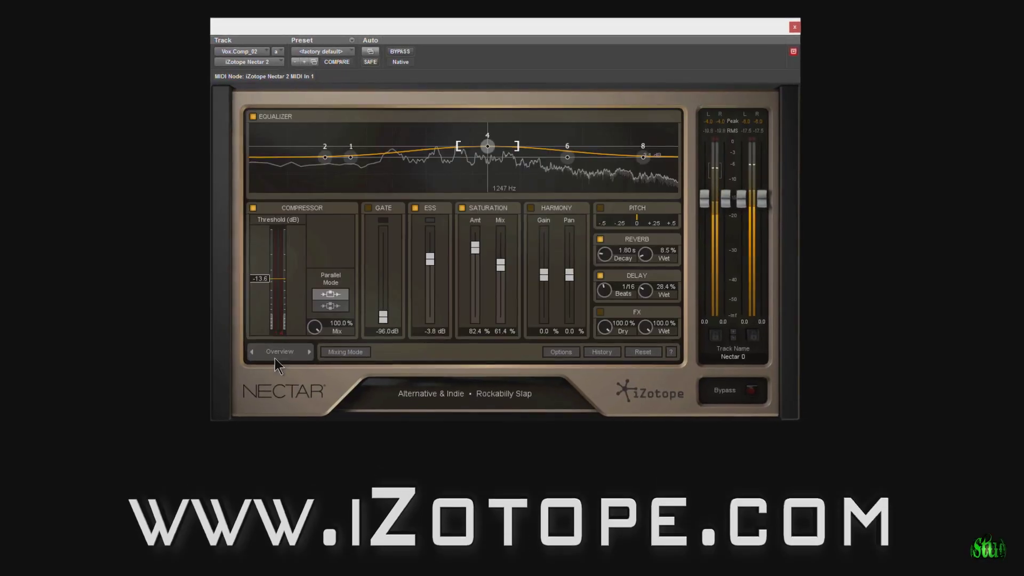